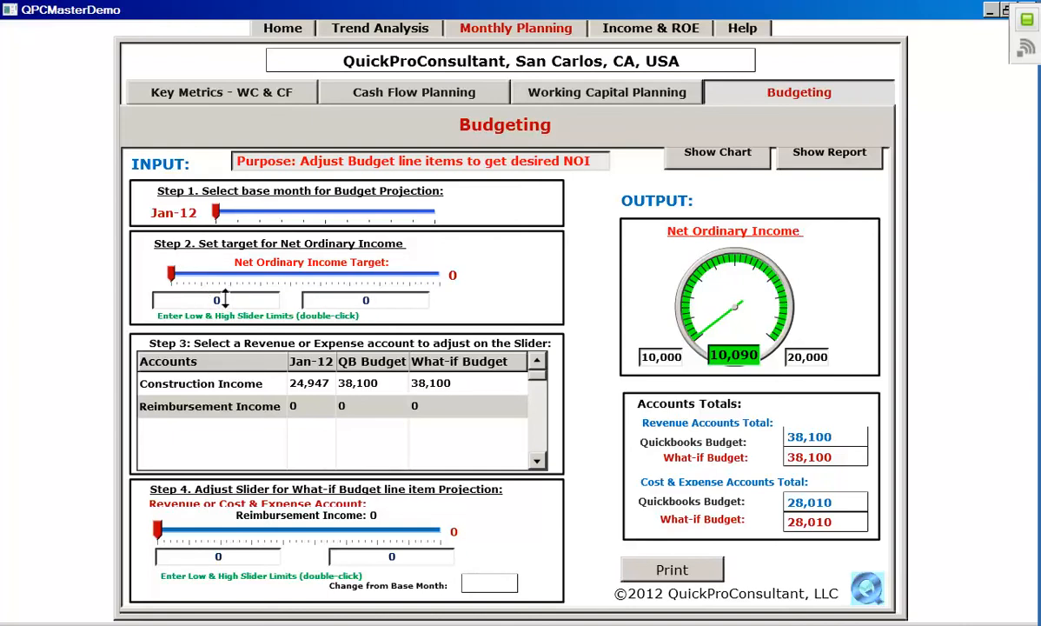
Step: Set the Net Ordinary Income target slider's limits to -20,000 and 20,000, and try targets of about 5,452 and -6,572
double_click(218, 300)
key(BackSpace)
text(-20,000)
key(Return)
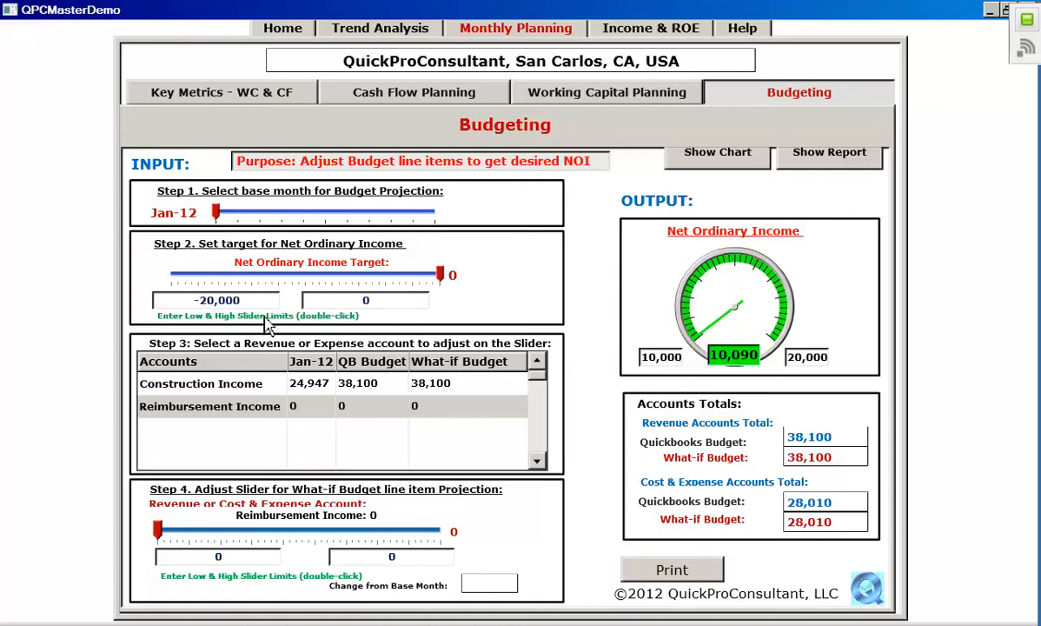
double_click(373, 302)
text(20,)
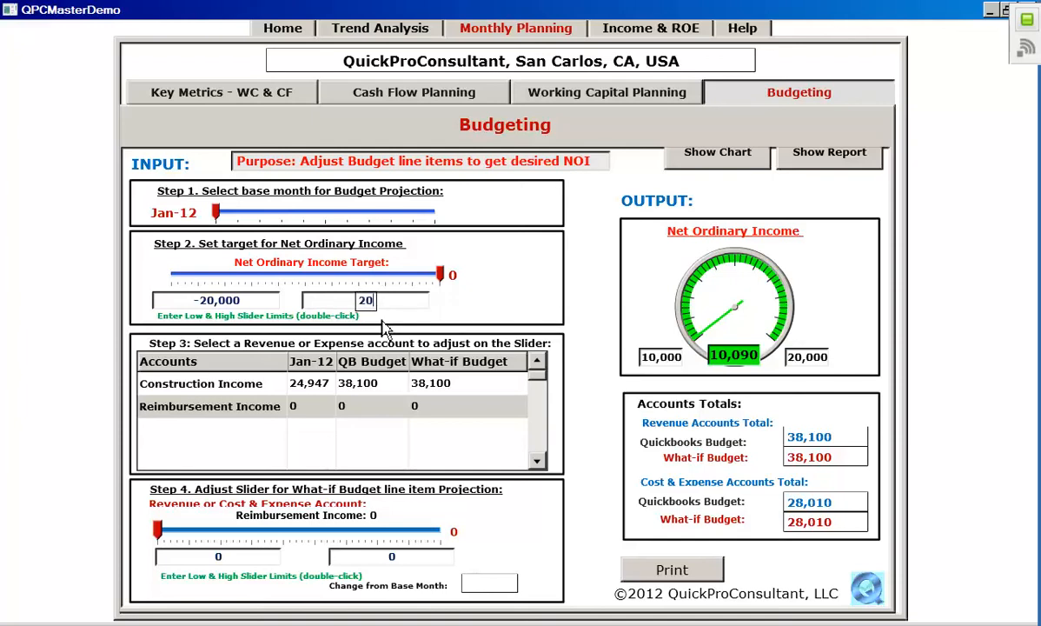
text(0000)
key(Return)
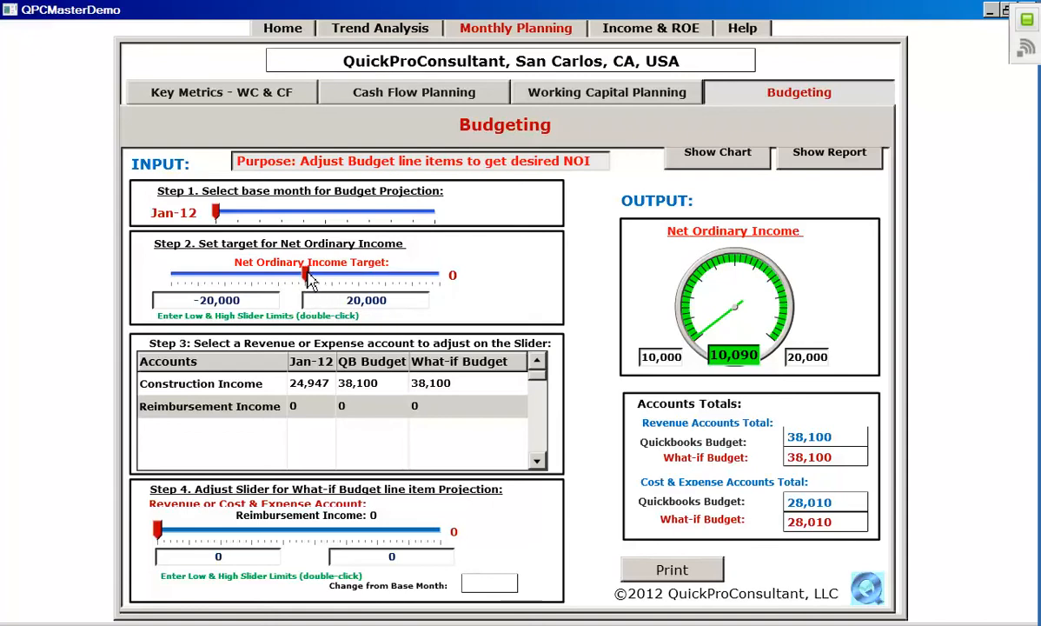
mouse_move(305, 279)
mouse_down()
mouse_move(242, 280)
mouse_move(341, 280)
mouse_up()
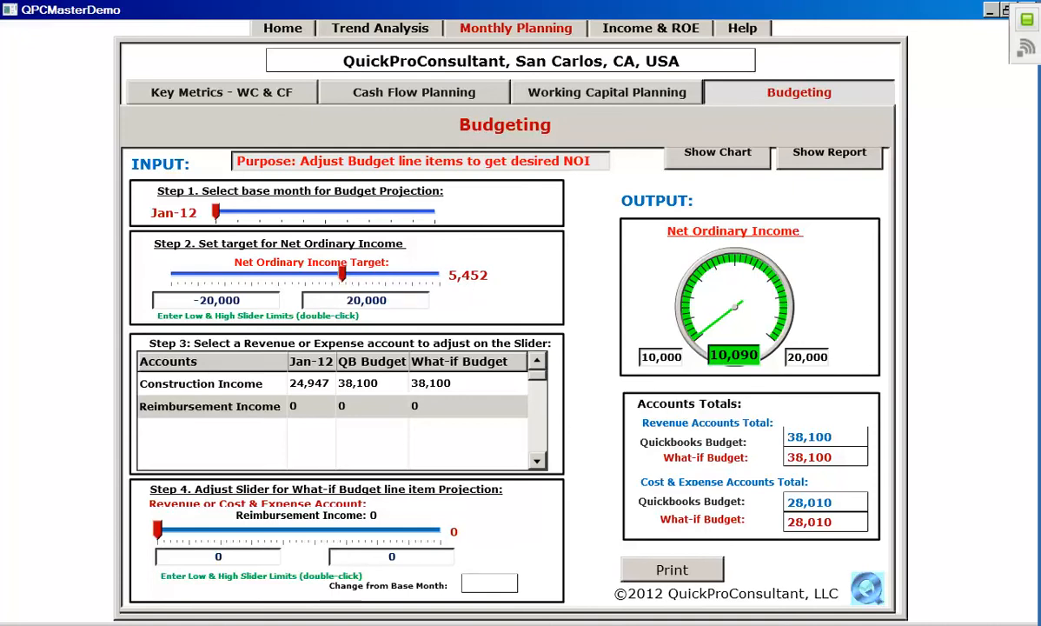
drag(342, 280, 260, 280)
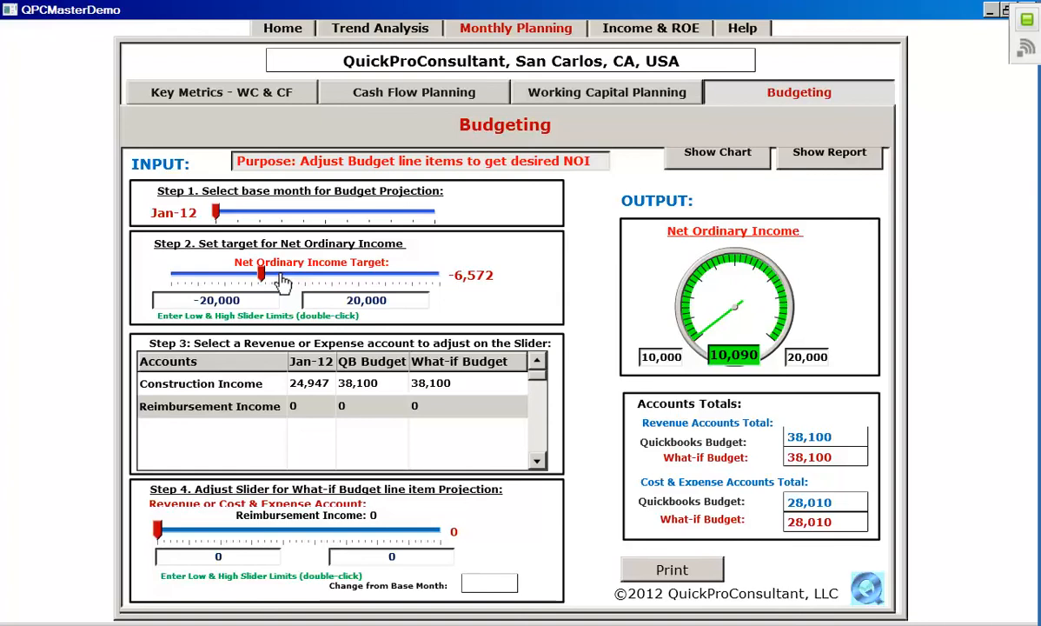
Step: Set the Net Ordinary Income target's high limit to 11,000 and raise the target to 11,000
double_click(383, 297)
key(BackSpace)
key(BackSpace)
key(BackSpace)
key(BackSpace)
key(BackSpace)
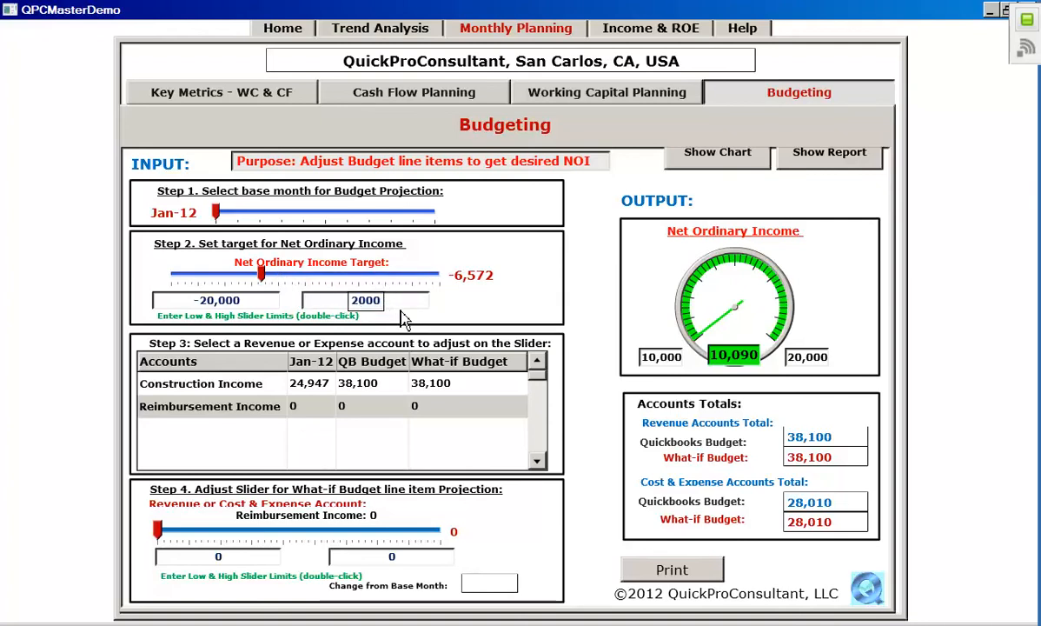
text(11000)
key(Return)
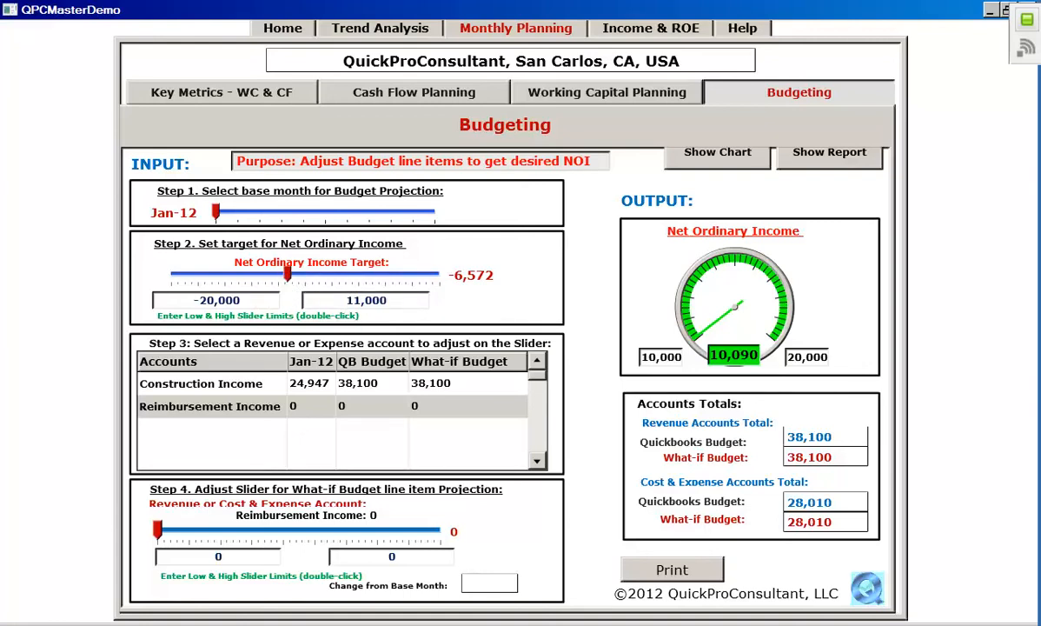
drag(288, 273, 515, 275)
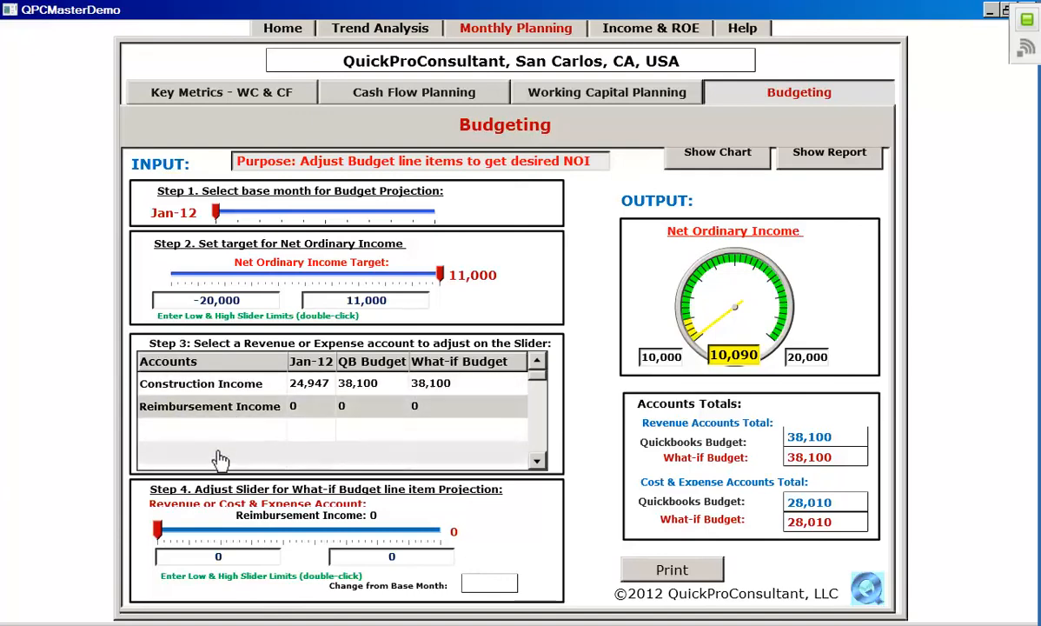
Step: Look through the revenue, cost and expense accounts, comparing their Jan-12, QB Budget and What-if Budget amounts
click(538, 461)
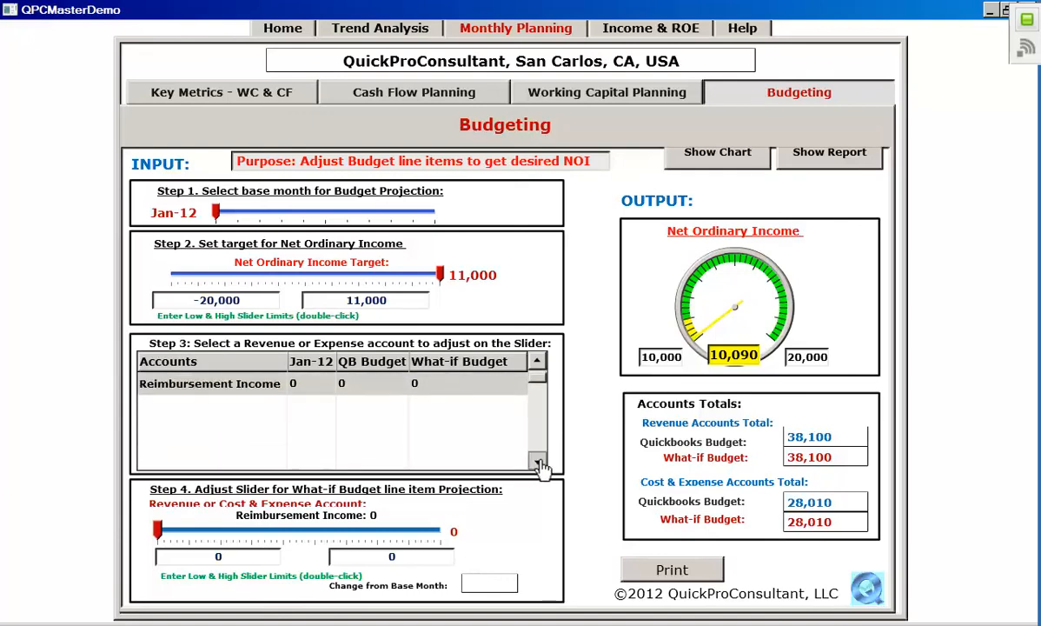
click(539, 464)
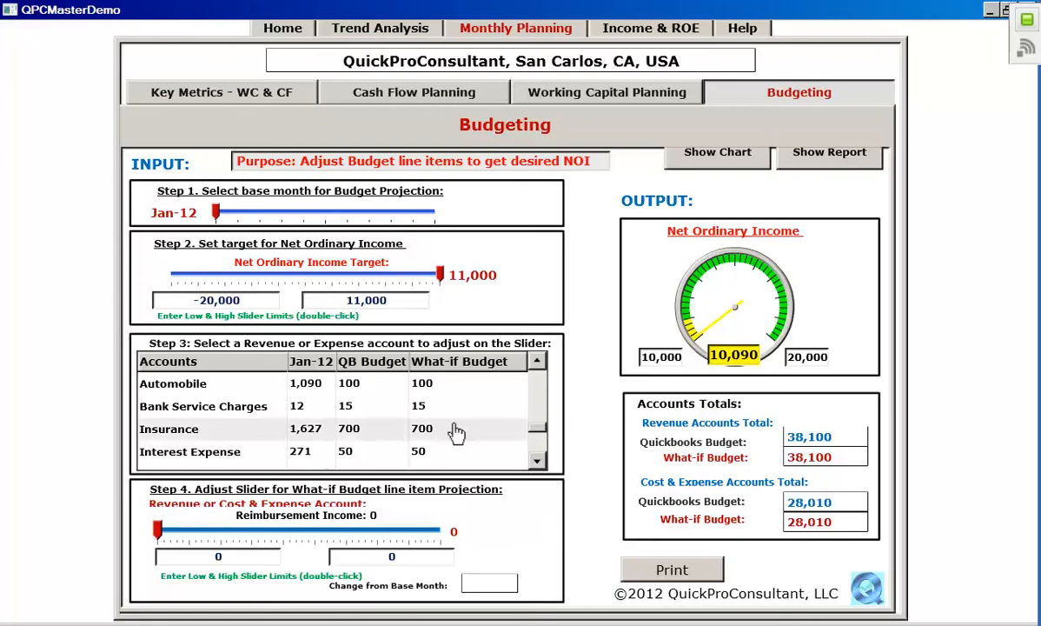
double_click(537, 360)
click(537, 361)
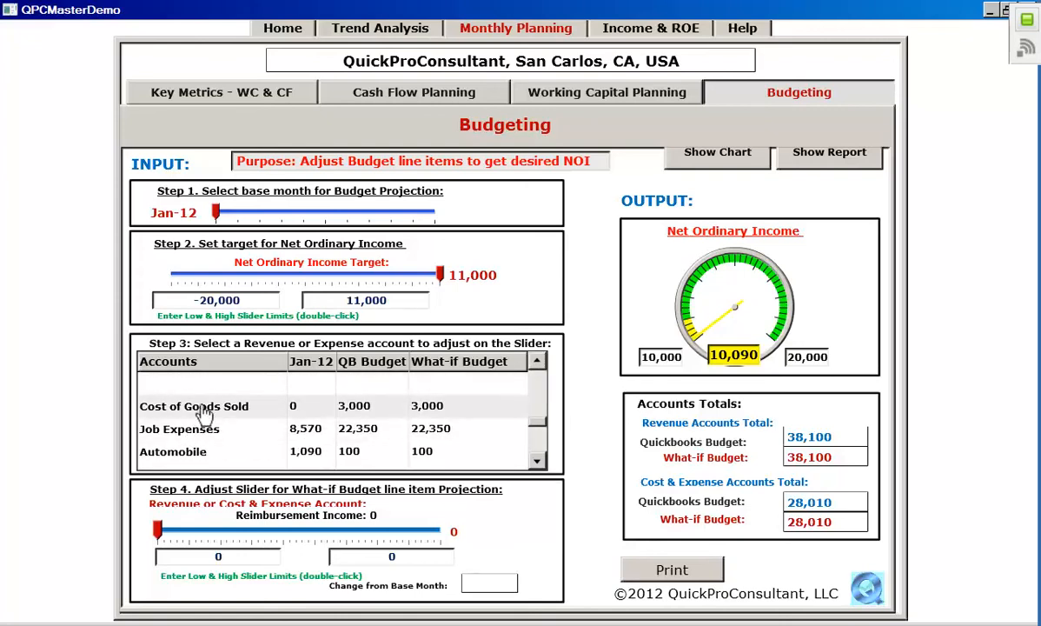
click(536, 462)
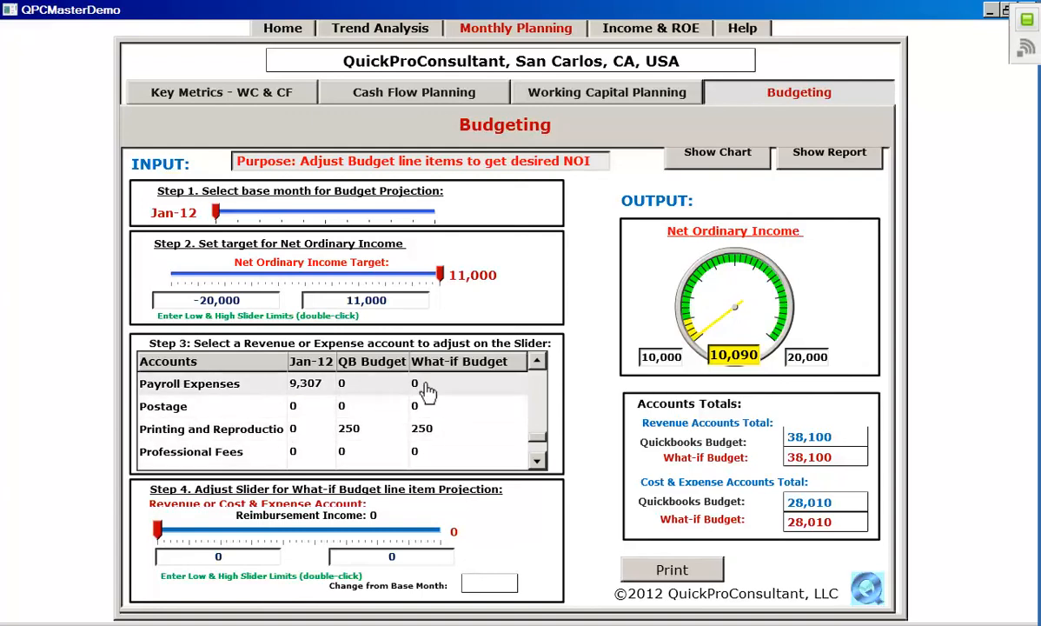
click(537, 363)
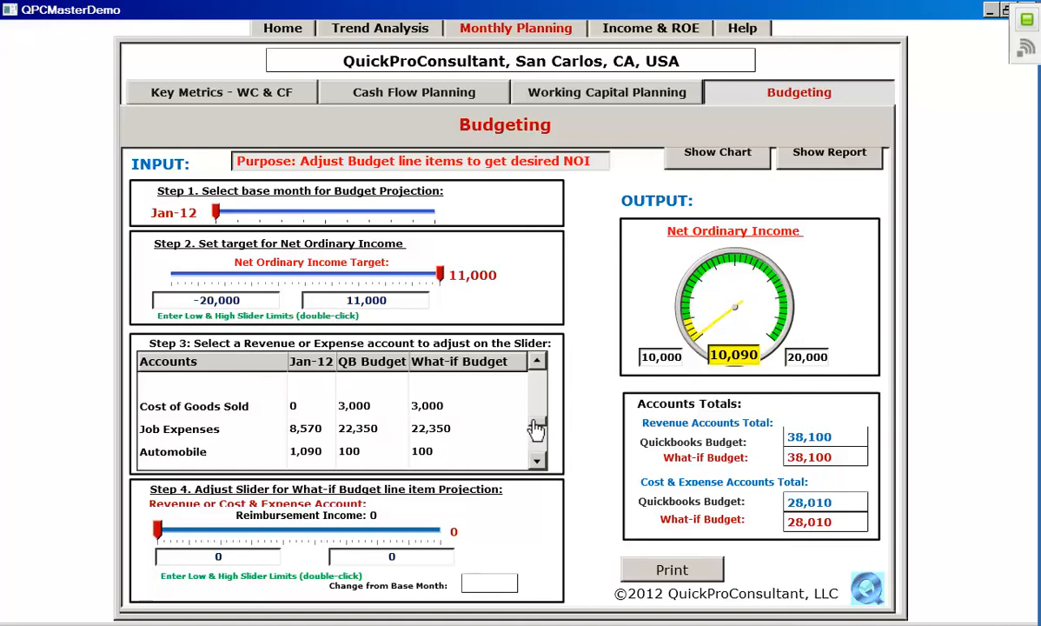
drag(536, 427, 542, 295)
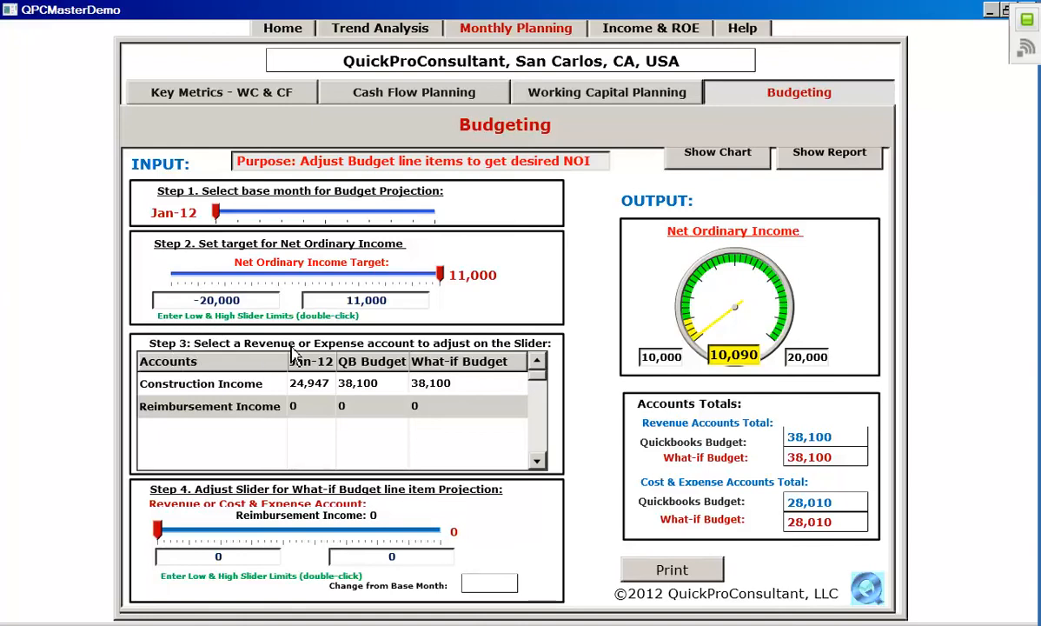
Step: Select the Construction Income account and set its what-if slider limits to -50000 and 100000
click(225, 391)
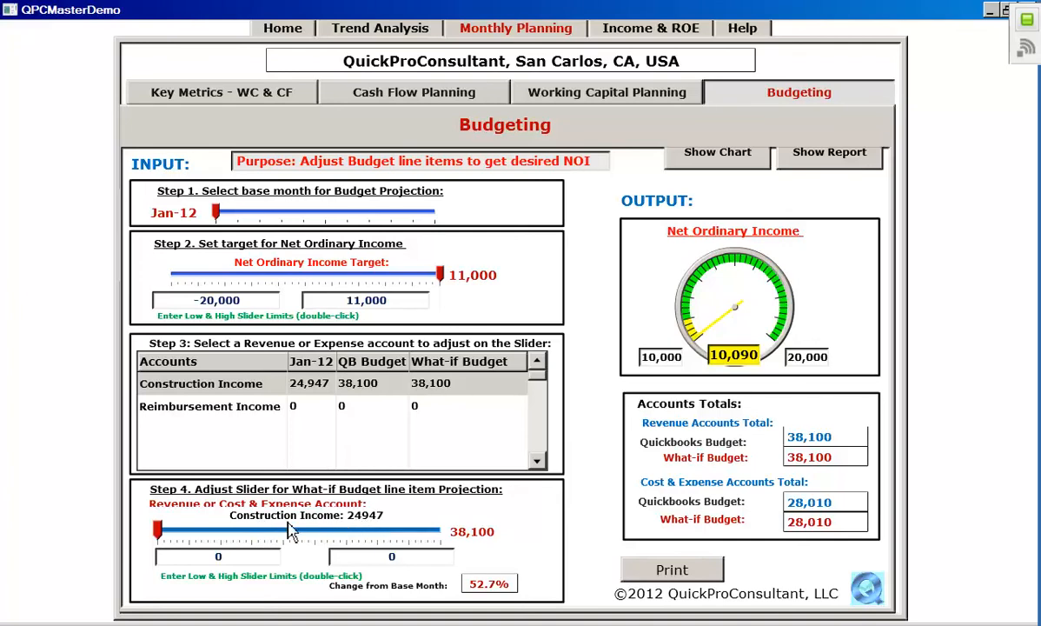
double_click(223, 552)
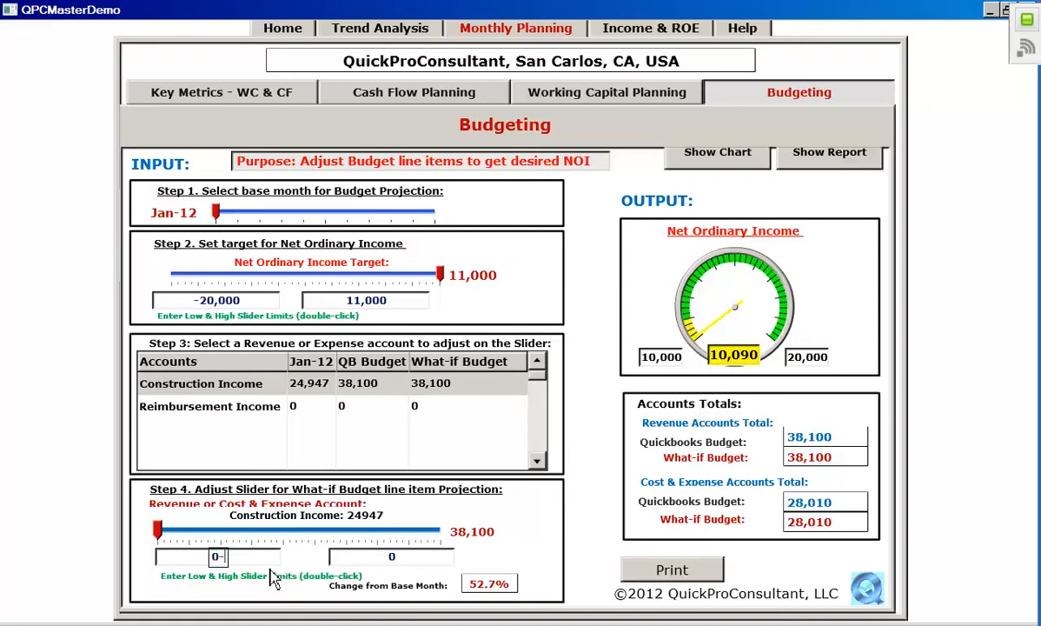
text(-50000)
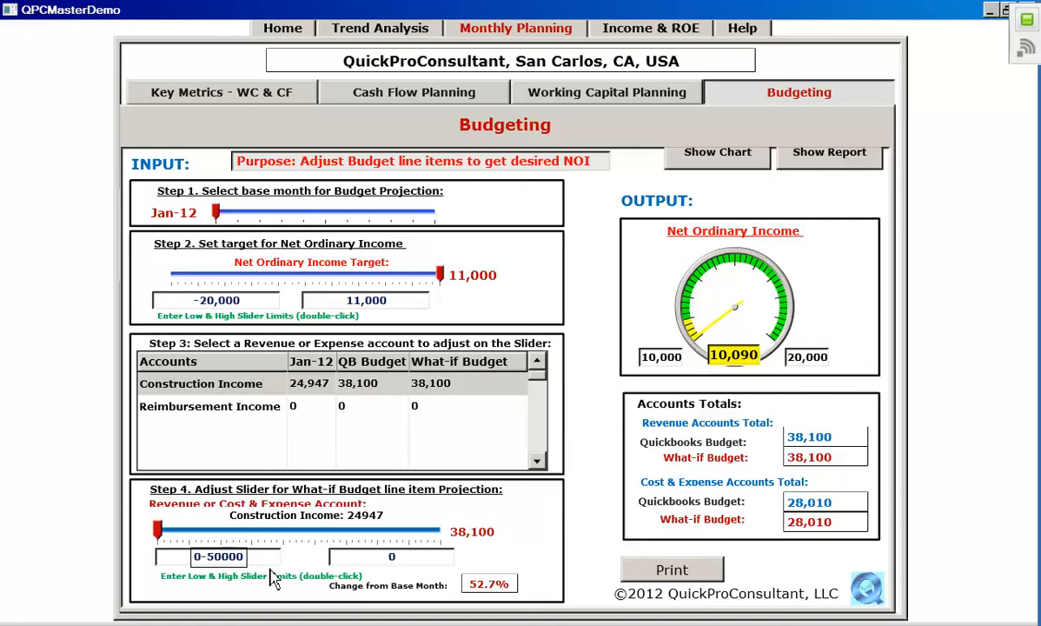
key(Return)
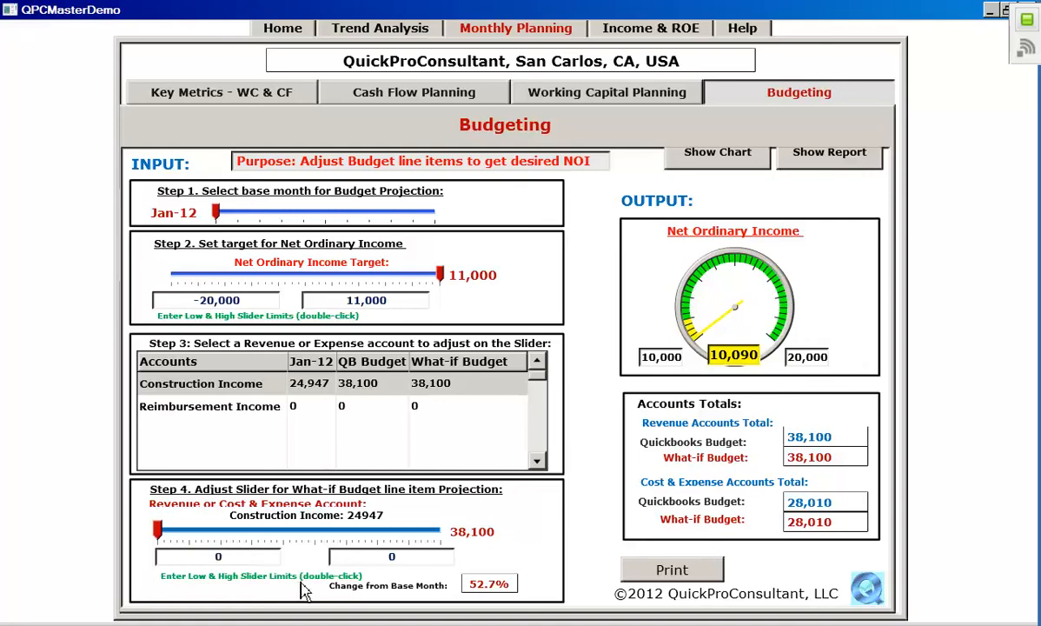
double_click(233, 554)
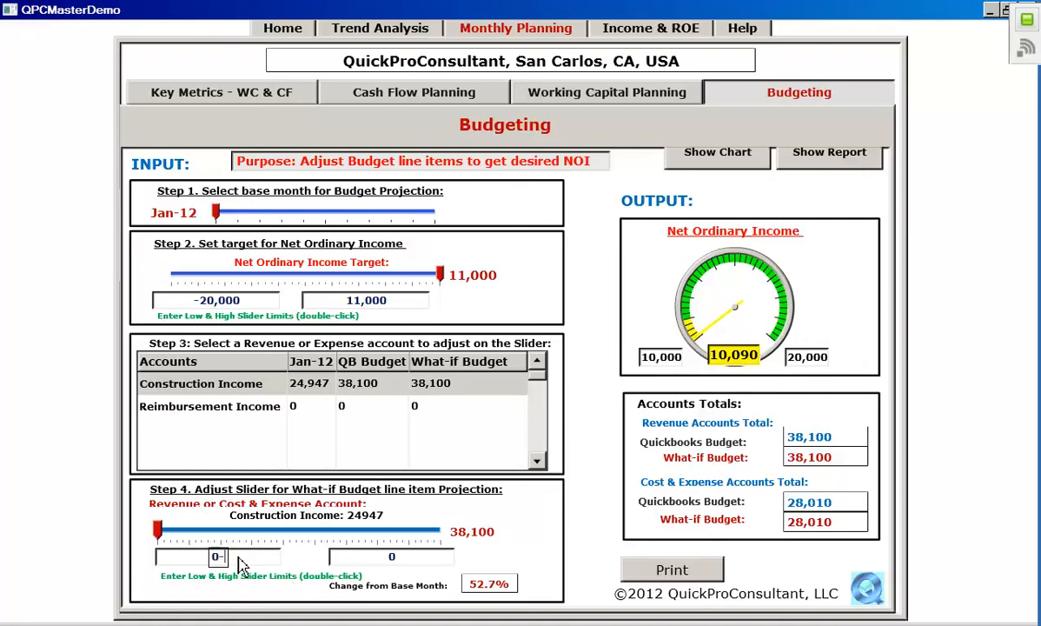
text(-50000)
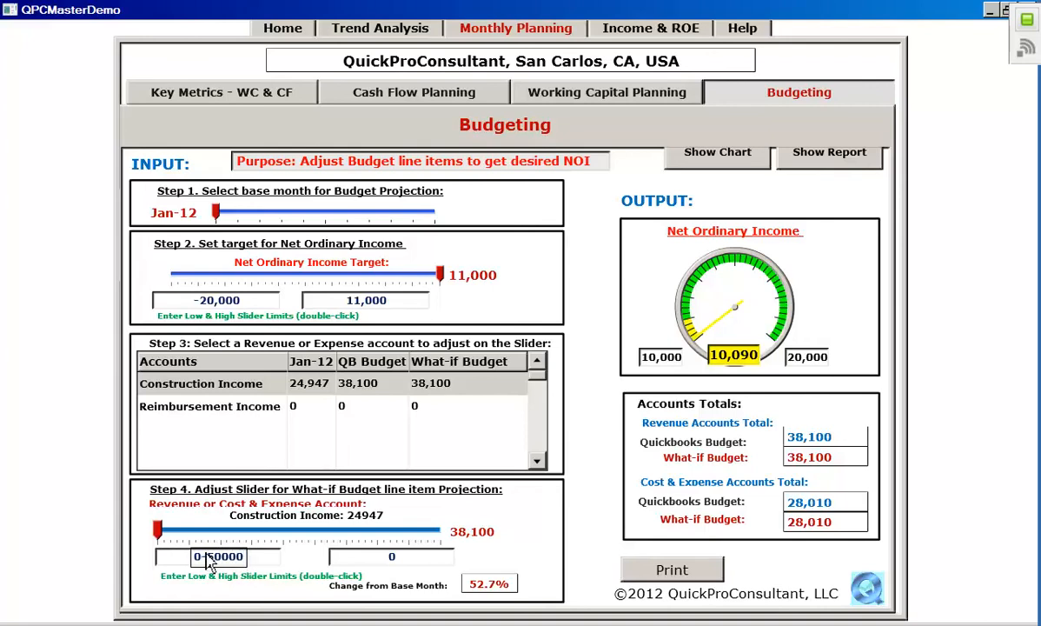
key(Return)
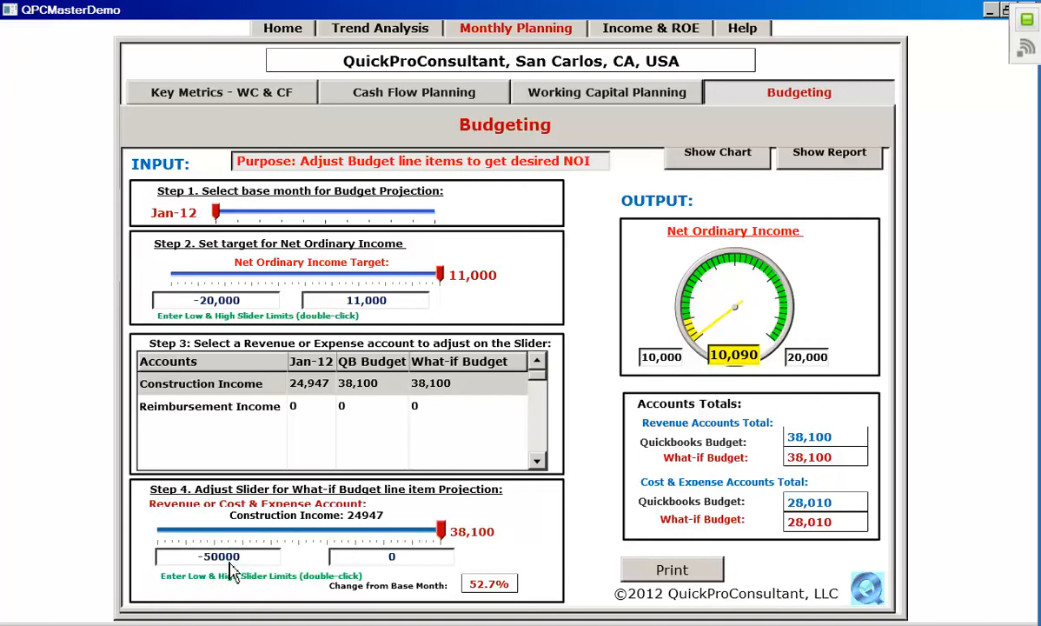
double_click(392, 556)
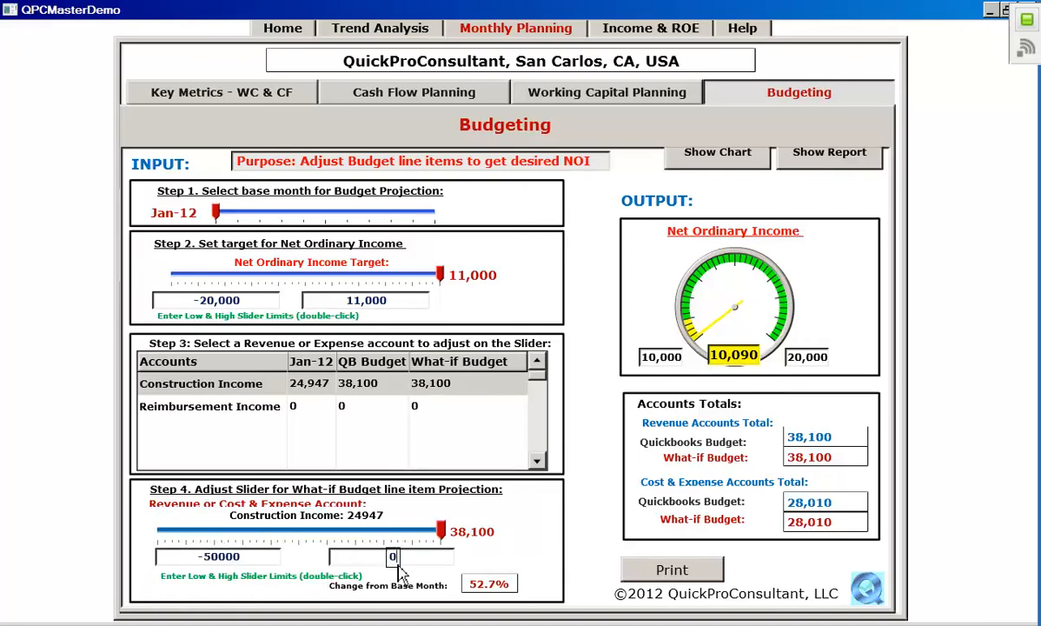
text(1)
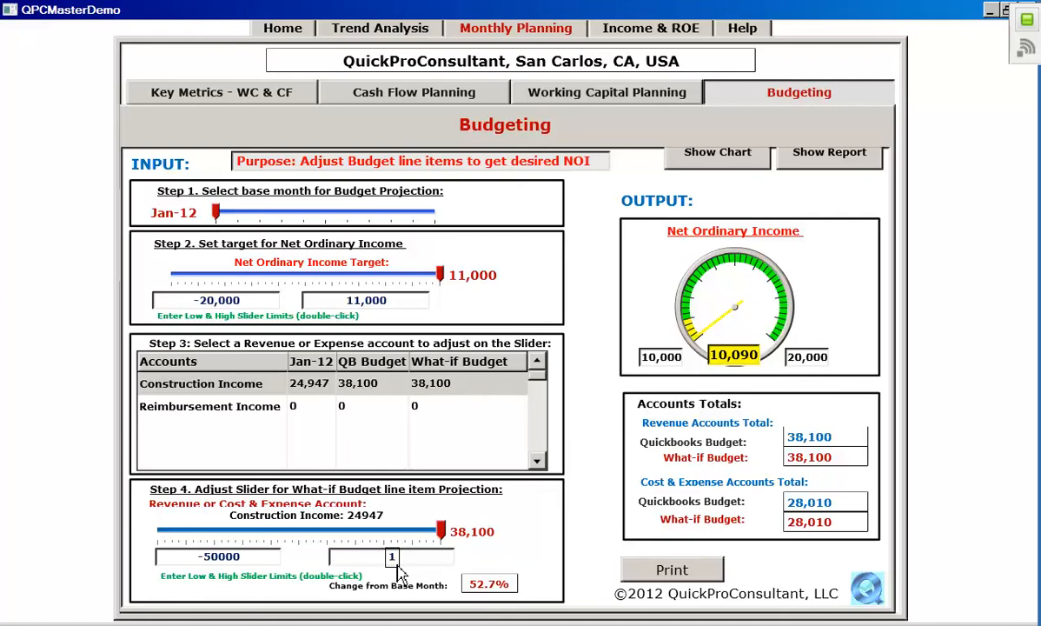
text(00000)
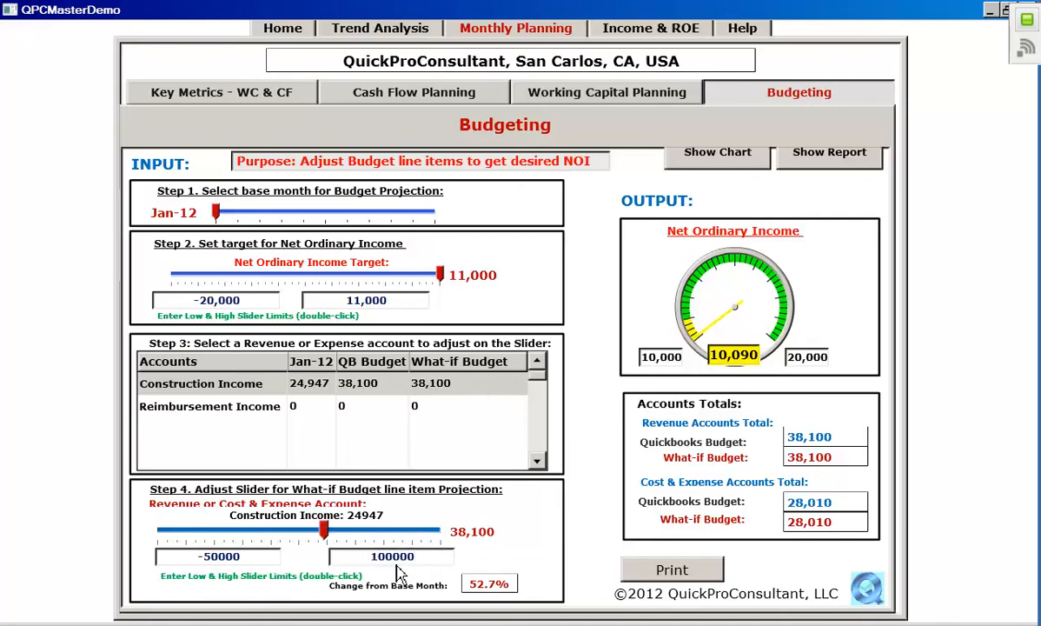
Step: Try Construction Income what-if budget amounts of about -11,429, 59,011, -8,435 and 100,000
click(325, 530)
drag(328, 537, 230, 495)
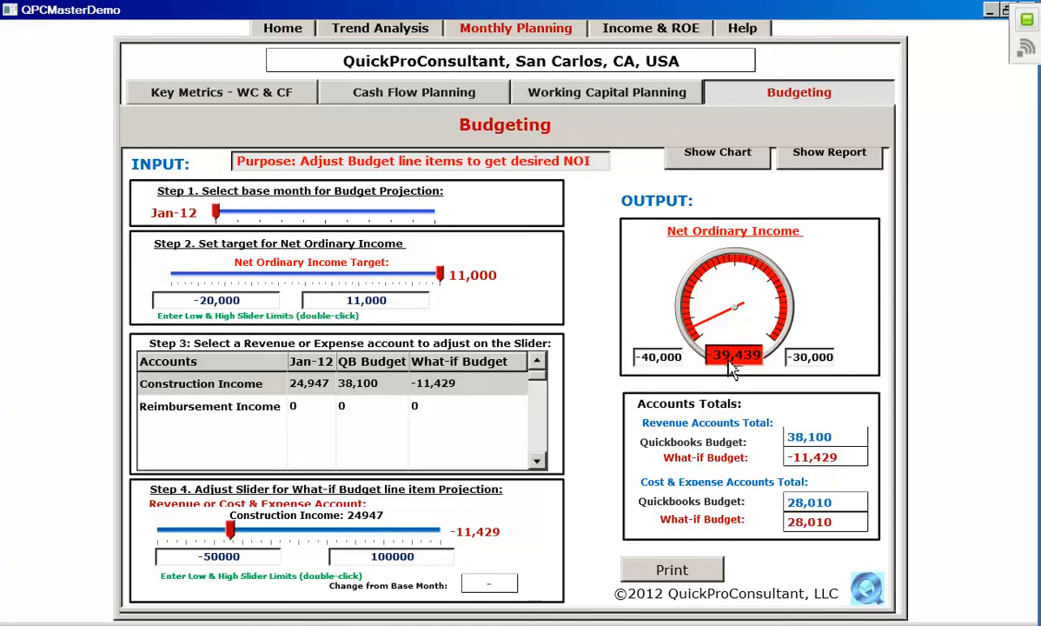
drag(233, 536, 364, 533)
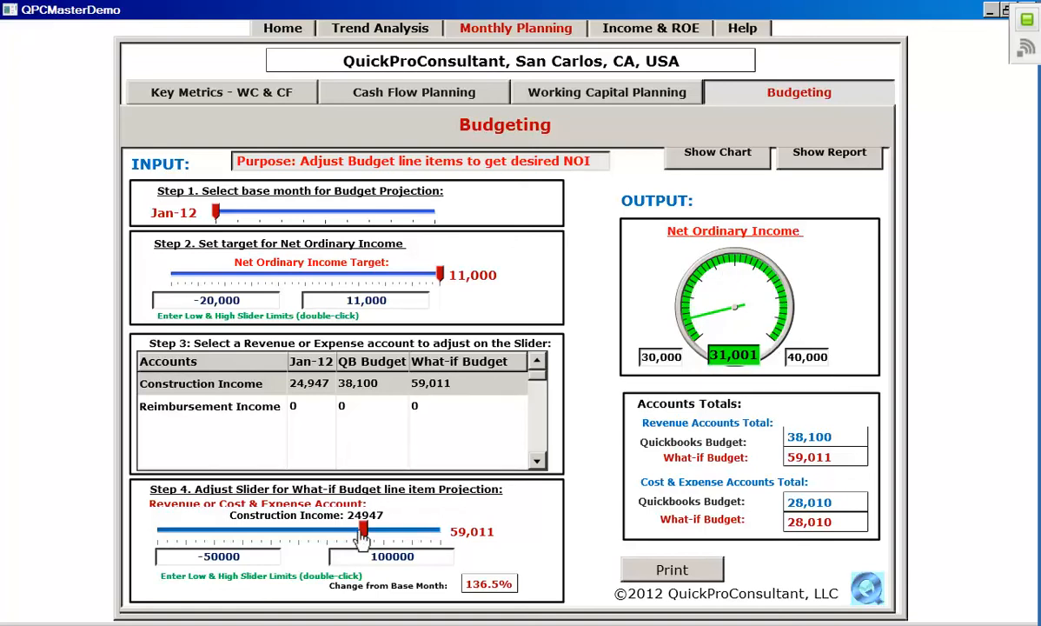
drag(364, 538, 236, 537)
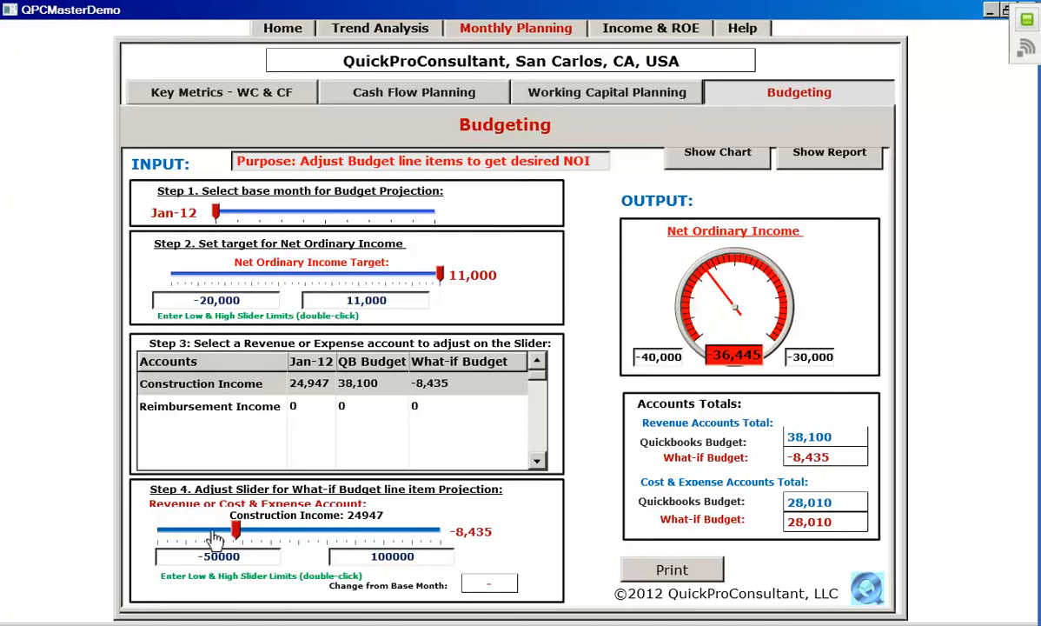
drag(235, 528, 440, 529)
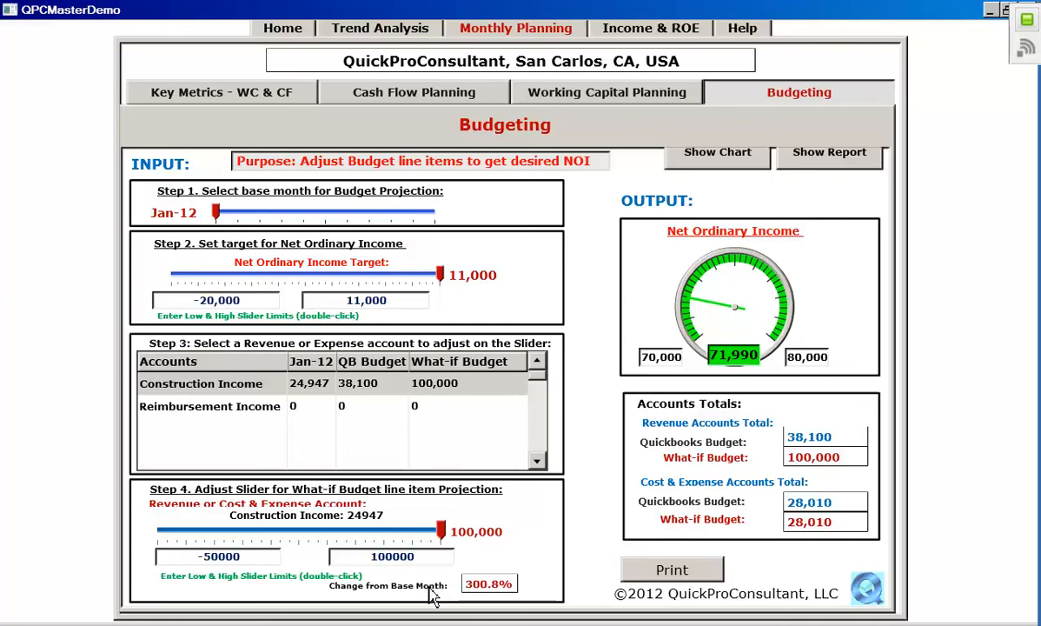
Step: Lower the Construction Income slider's high limit to 40000 and set its what-if budget to 40,000
double_click(412, 556)
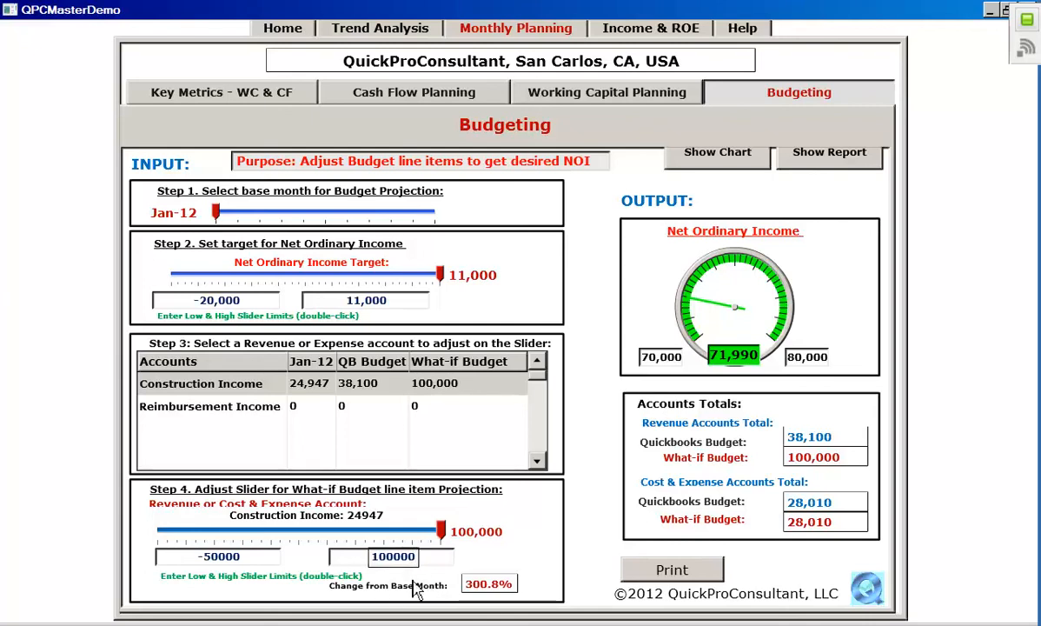
key(BackSpace)
key(BackSpace)
key(BackSpace)
key(BackSpace)
key(BackSpace)
key(BackSpace)
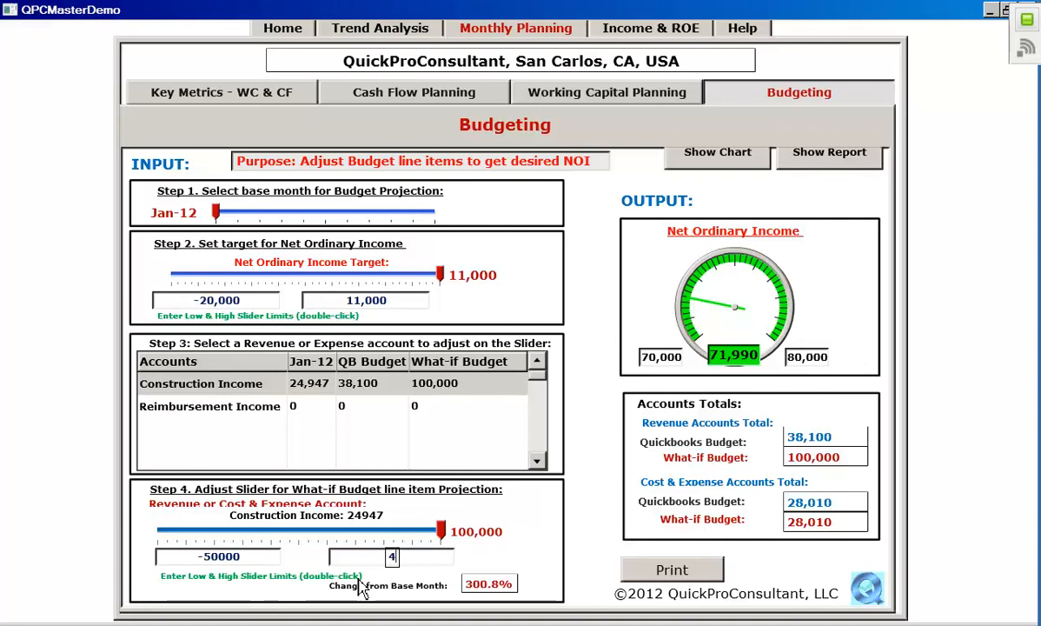
text(0000)
key(Return)
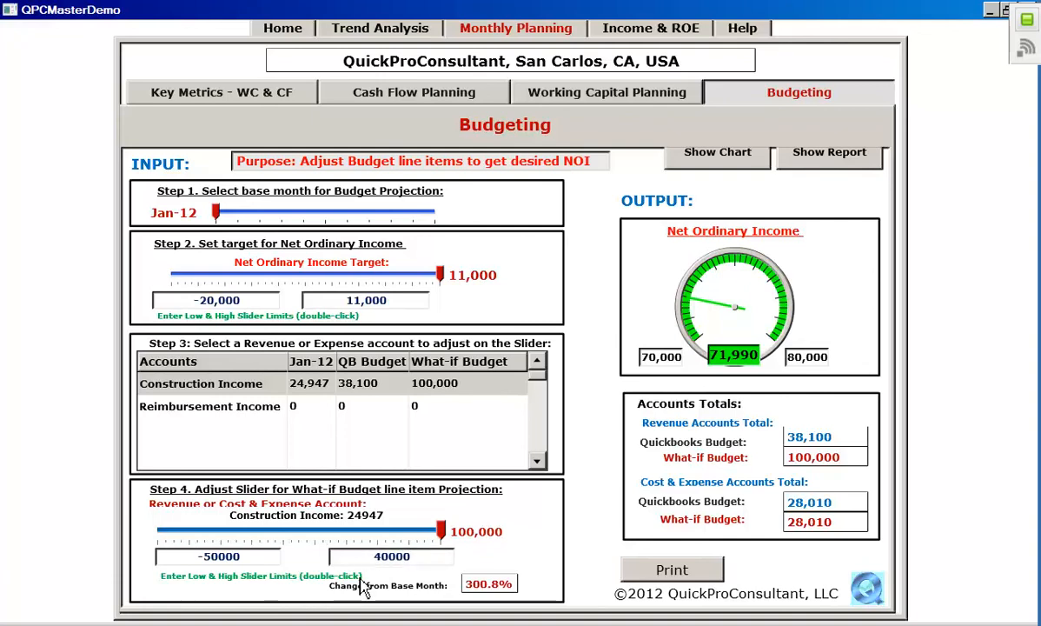
mouse_move(440, 532)
mouse_down()
mouse_move(425, 532)
mouse_move(442, 532)
mouse_up()
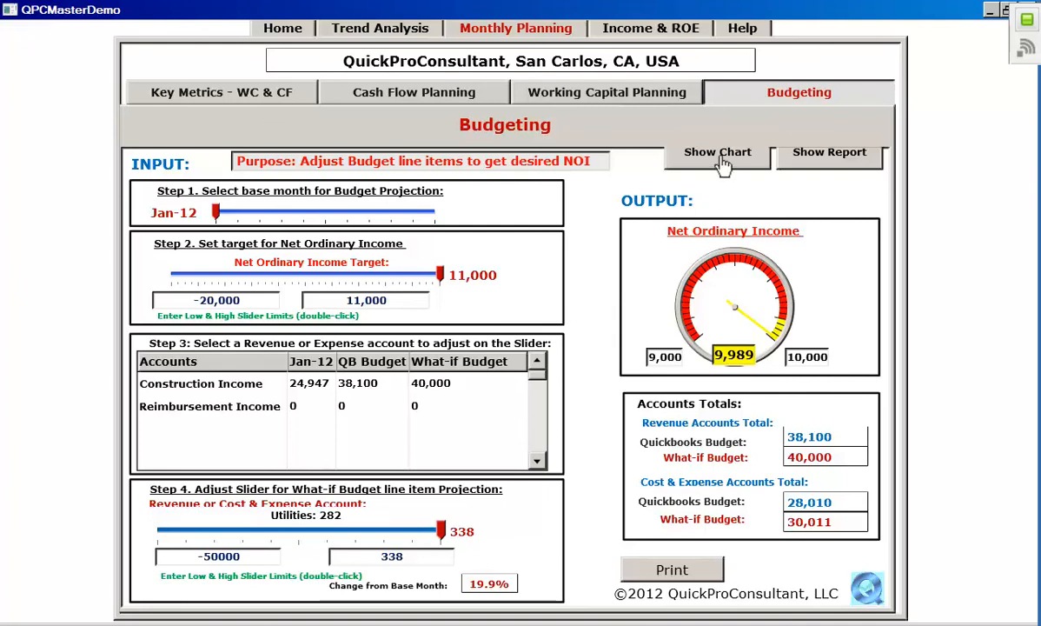
Step: Show the projected budget report and examine its Revenue Accounts and its Cost & Expense Accounts charts
click(833, 157)
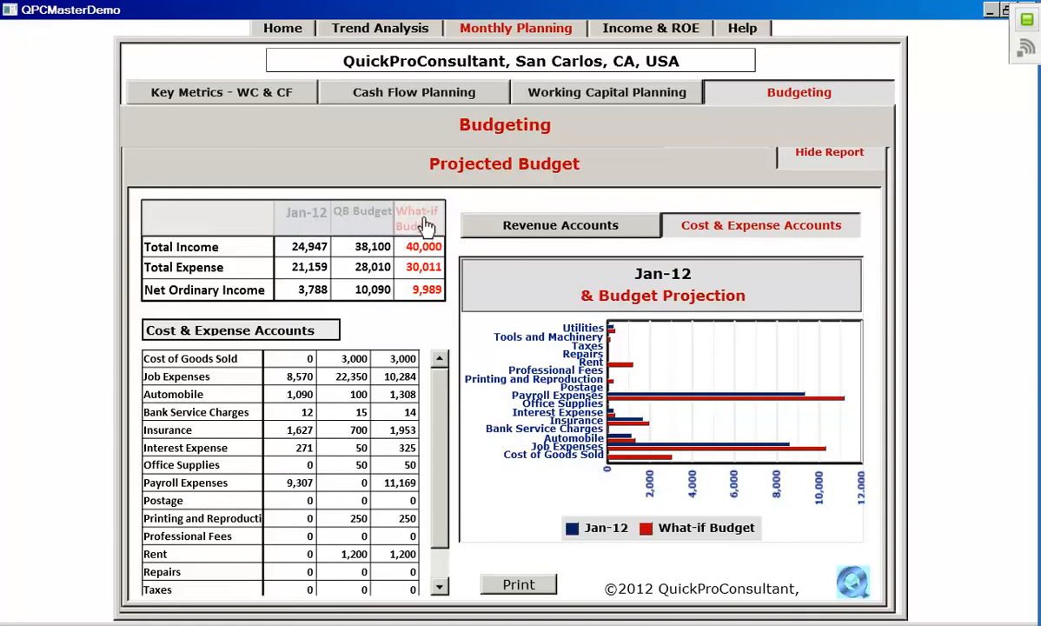
click(556, 236)
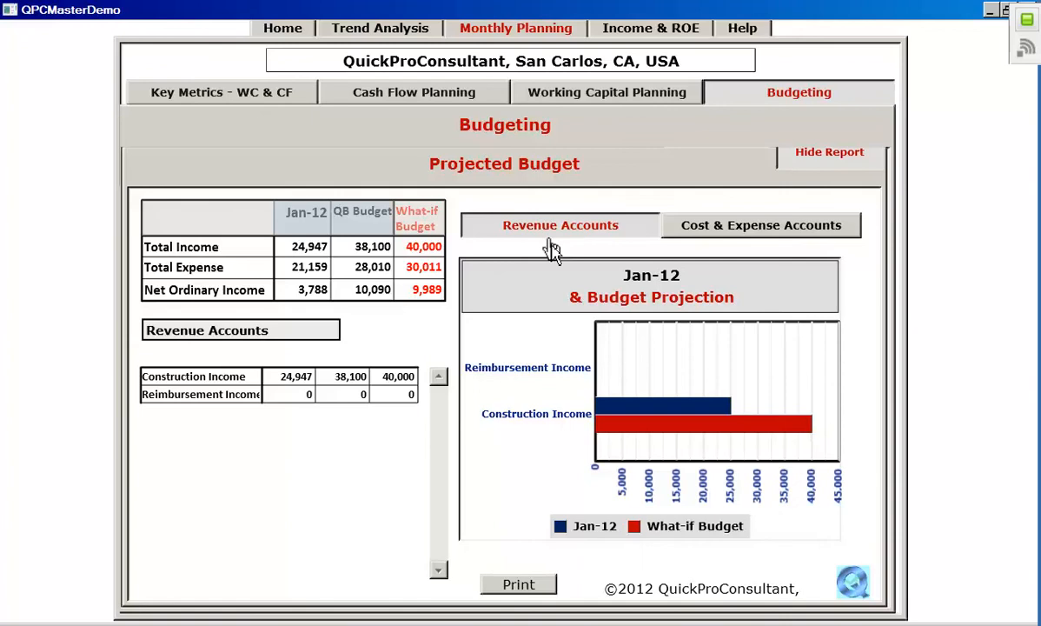
click(721, 238)
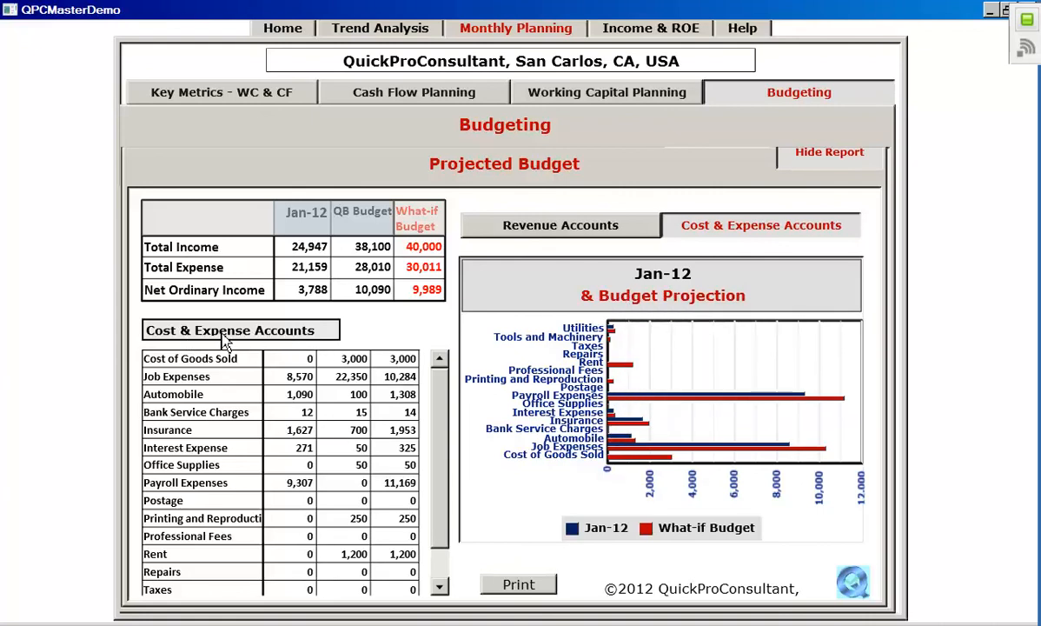
Step: Recheck the report's Revenue Accounts, compare the Jan-12 and what-if Payroll Expenses in Cost & Expense Accounts, and hide the report
click(544, 233)
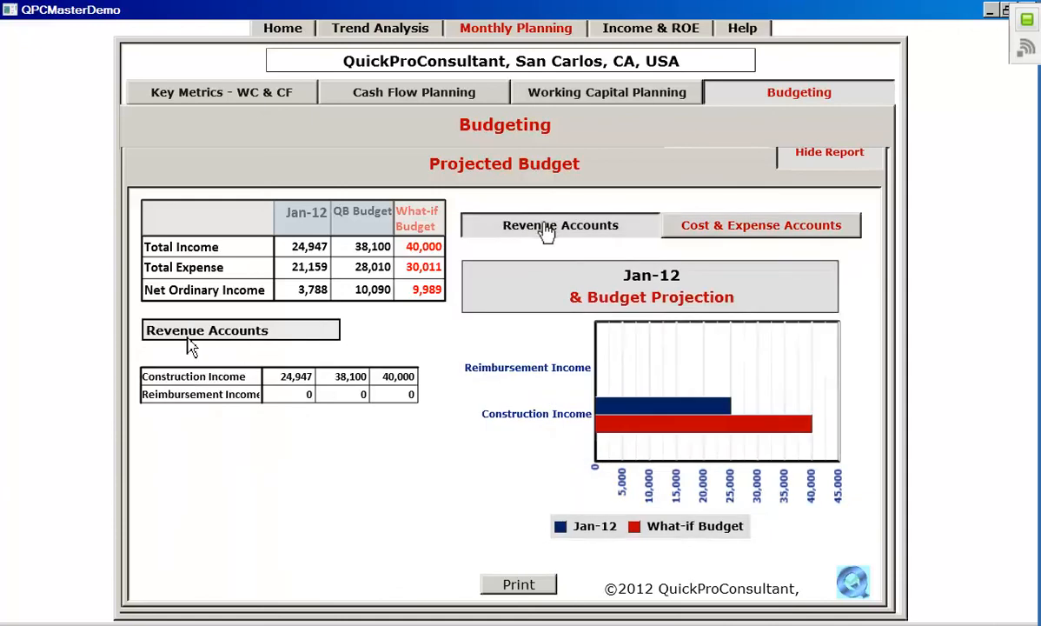
click(701, 227)
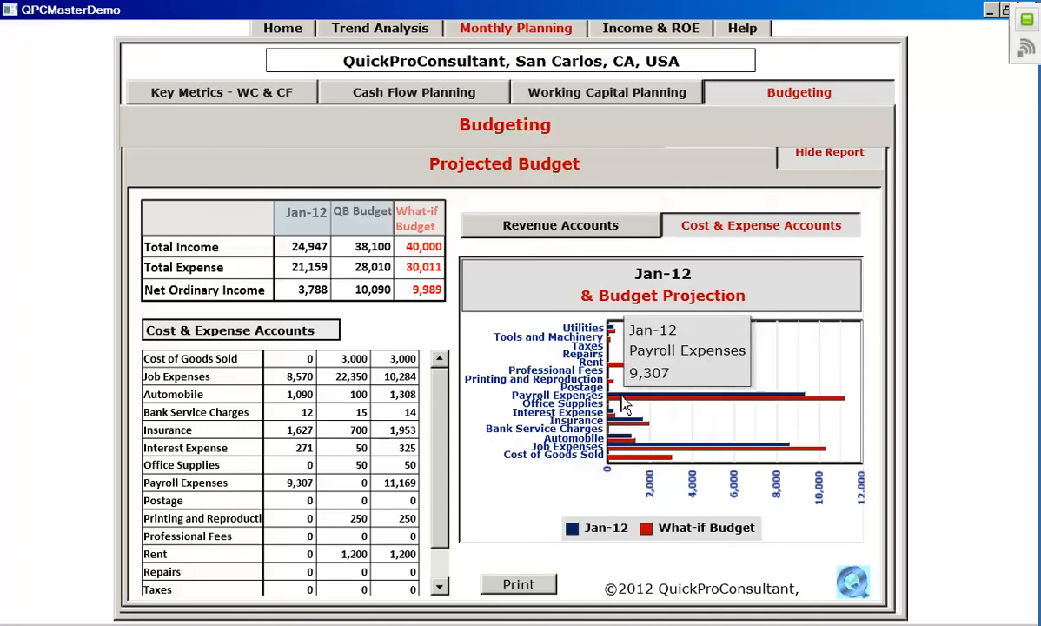
mouse_move(623, 409)
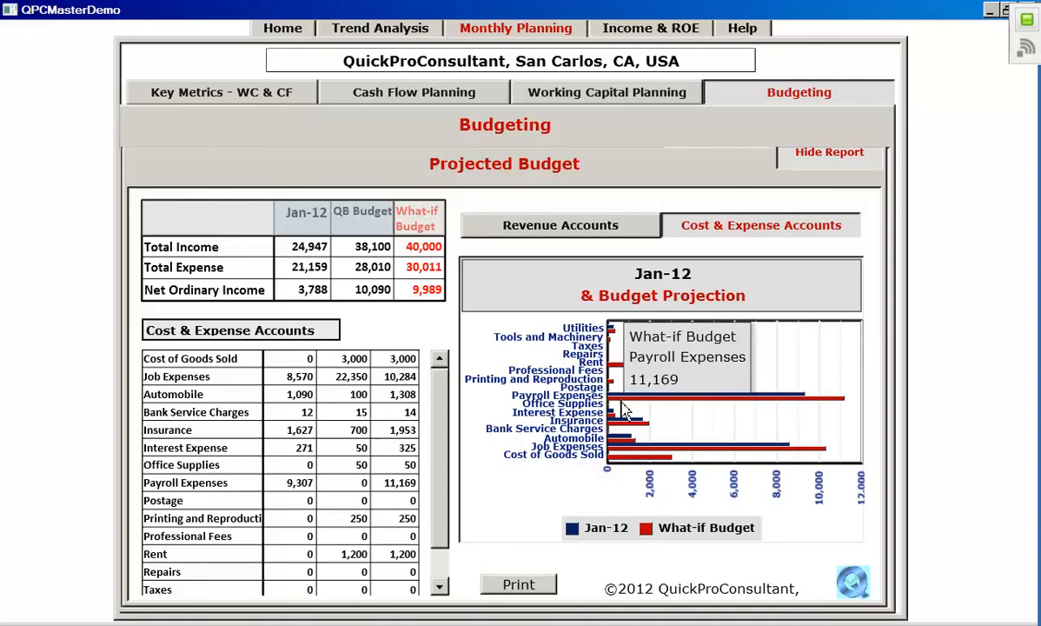
mouse_move(630, 432)
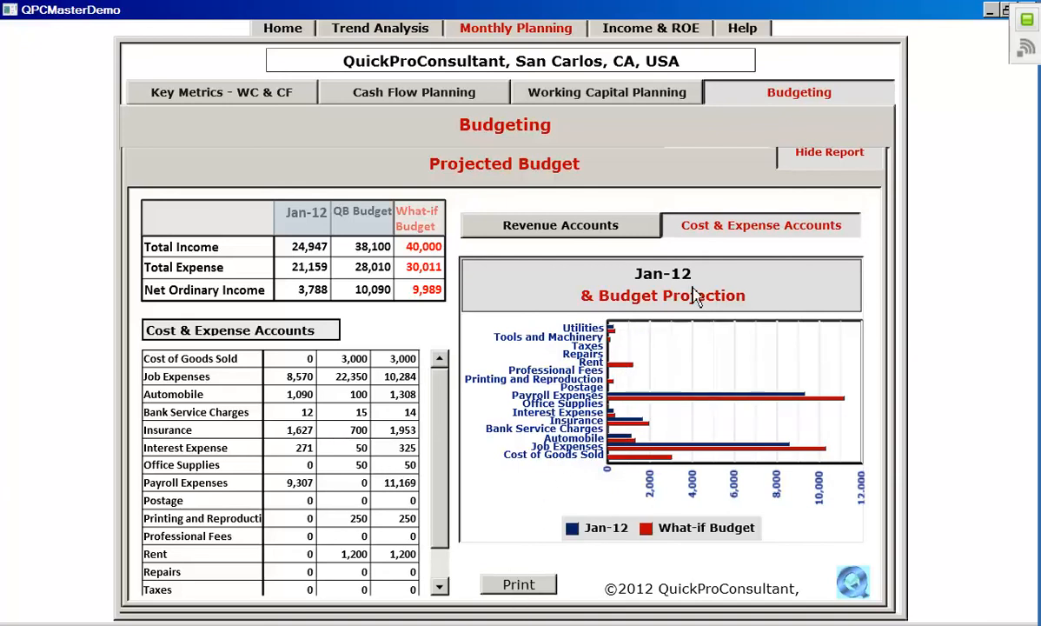
click(817, 166)
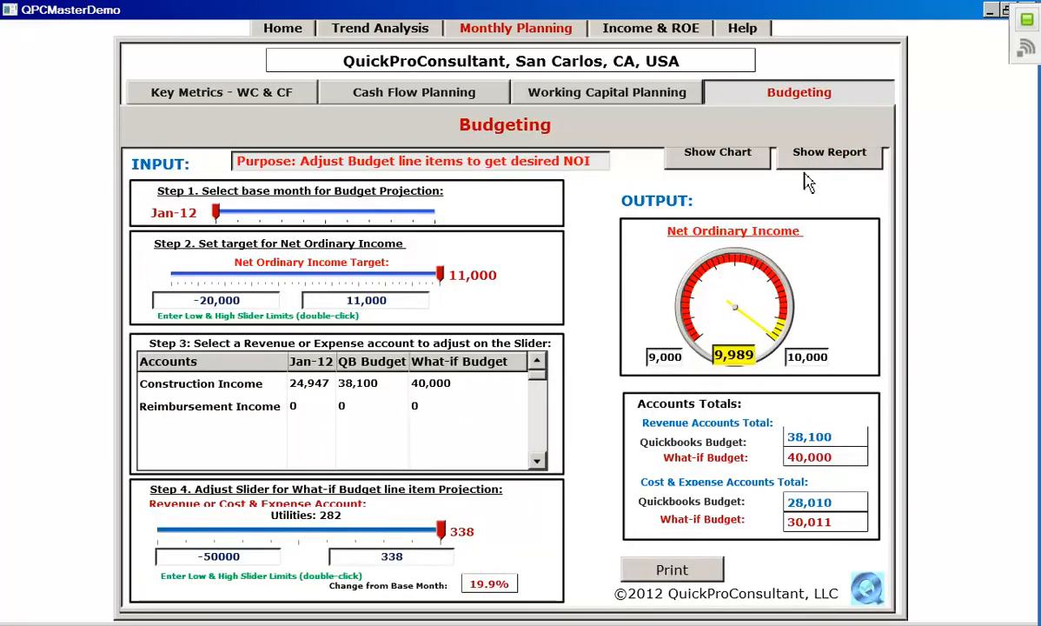
Step: Show the budget chart and go through the ExpenseA, ExpenseB and ExpenseC views, examining the Jan-12 and what-if Utilities bars in ExpenseC
click(725, 165)
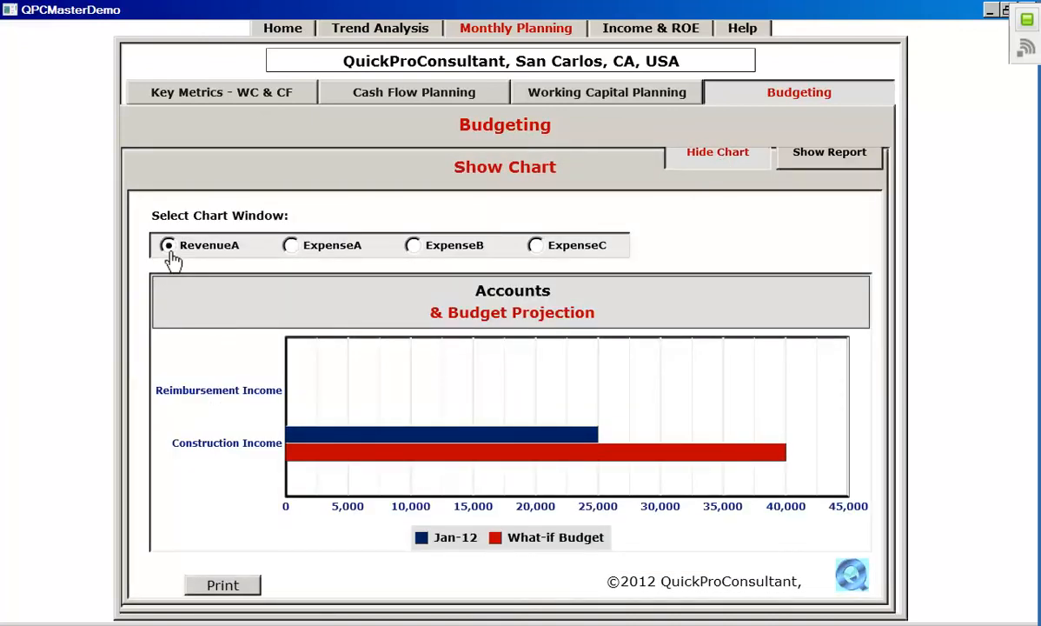
click(291, 247)
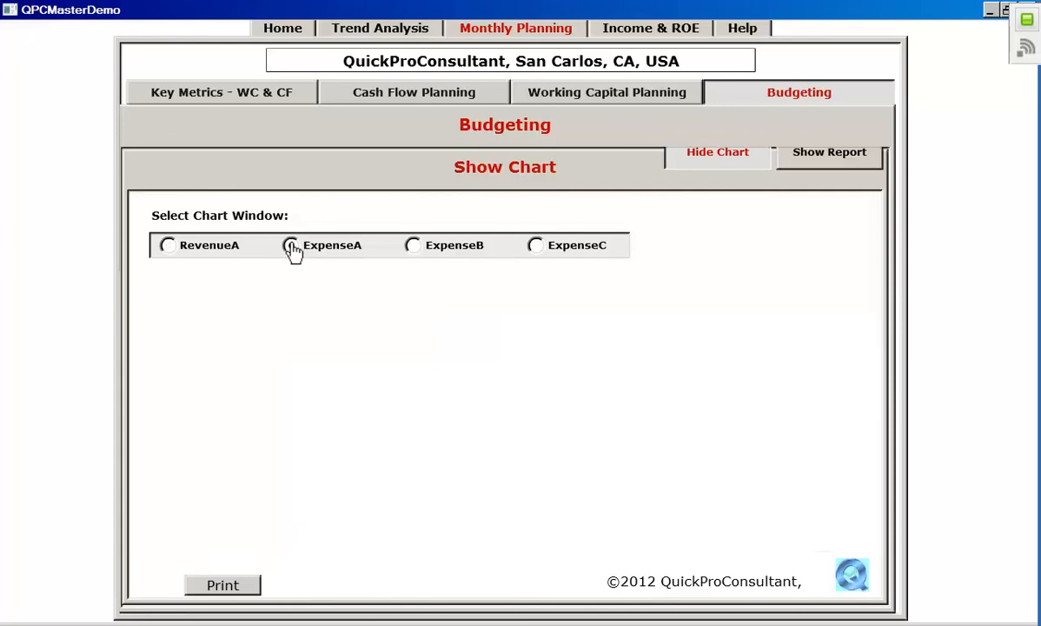
click(412, 246)
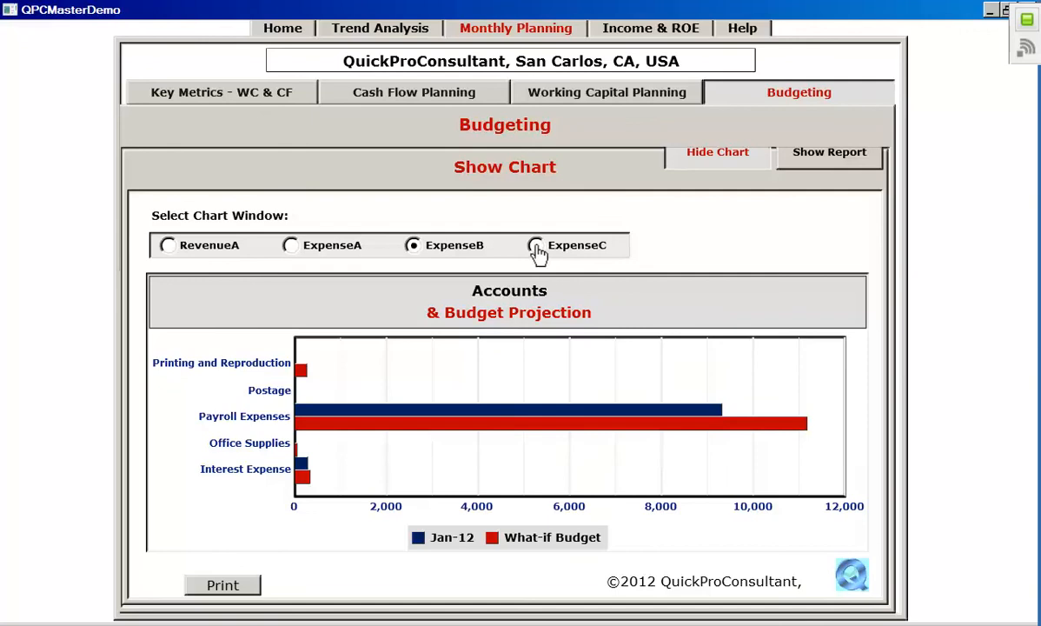
click(536, 247)
mouse_move(365, 380)
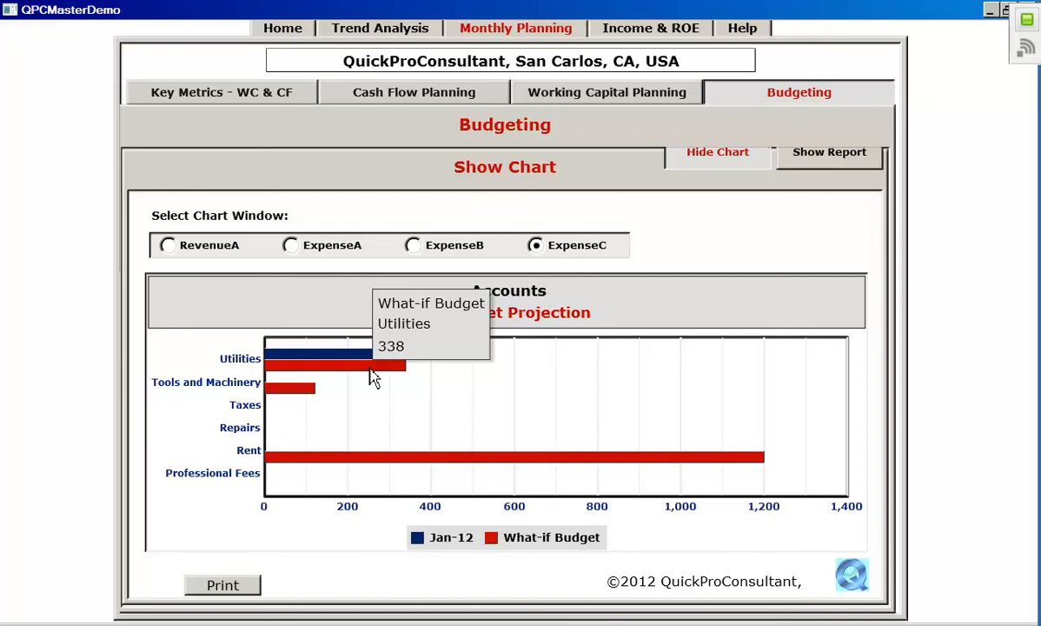
mouse_move(324, 363)
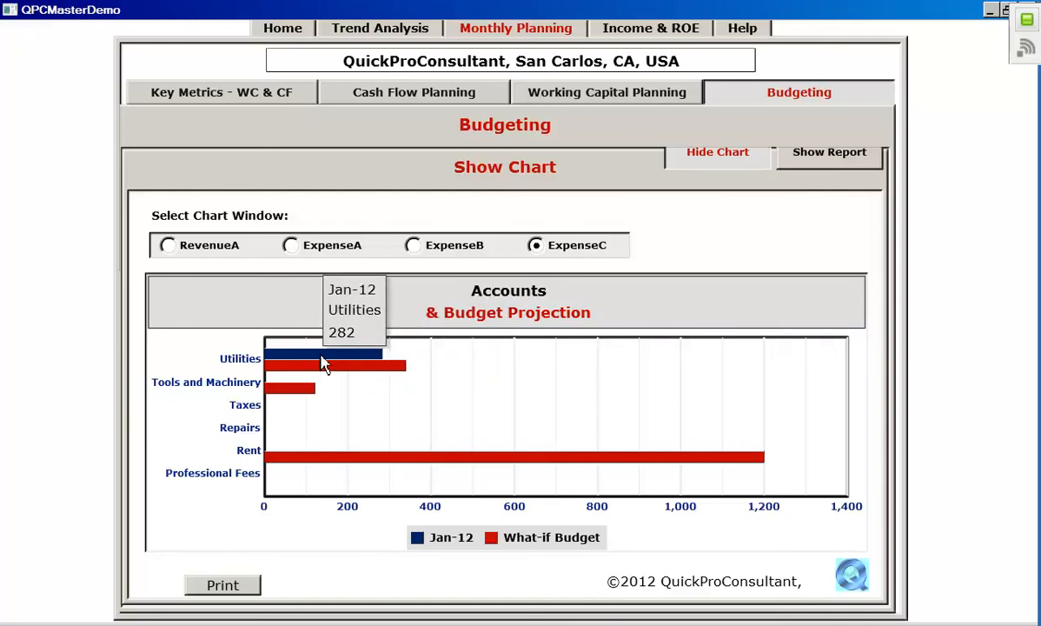